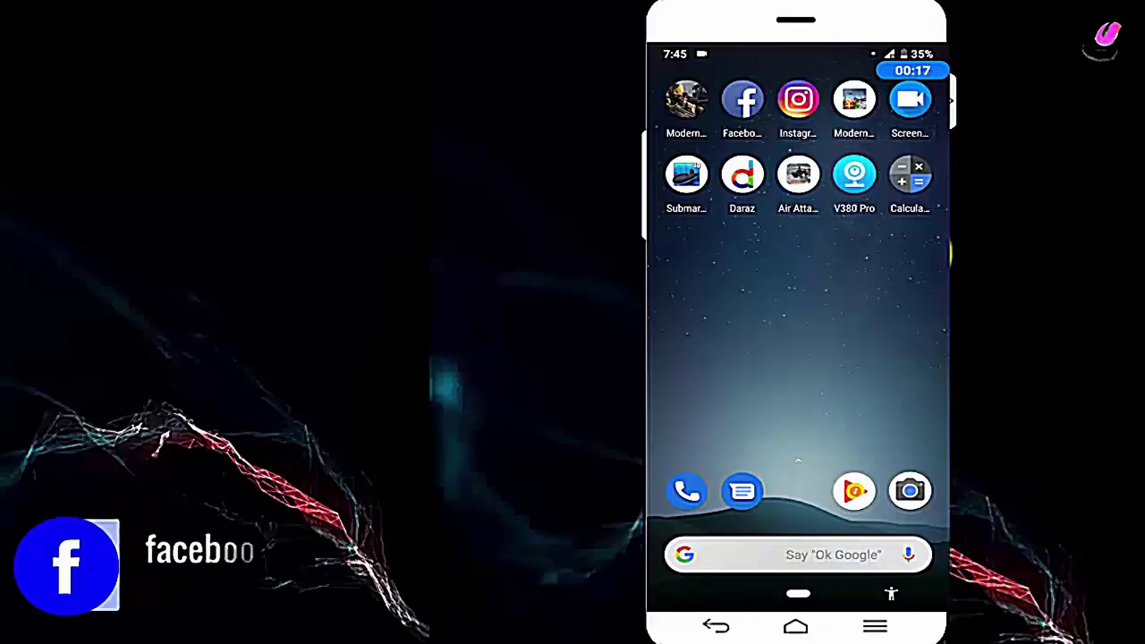
Step: Swipe up from the home screen to show the recently used apps
{"action": "left_click_drag", "start_coordinate": [799, 594], "coordinate": [799, 376]}
Step: Open Settings' About phone and tap Build number to check developer mode is unlocked
{"action": "left_click", "coordinate": [799, 257]}
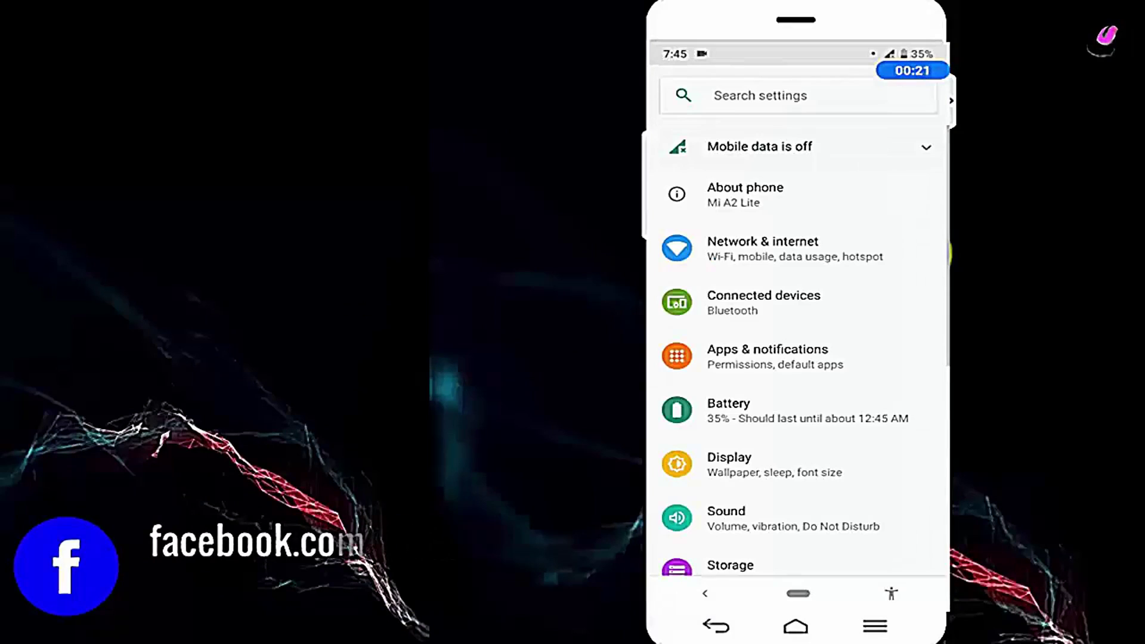
{"action": "left_click", "coordinate": [745, 194]}
{"action": "scroll", "coordinate": [796, 358], "scroll_direction": "down", "scroll_amount": 5}
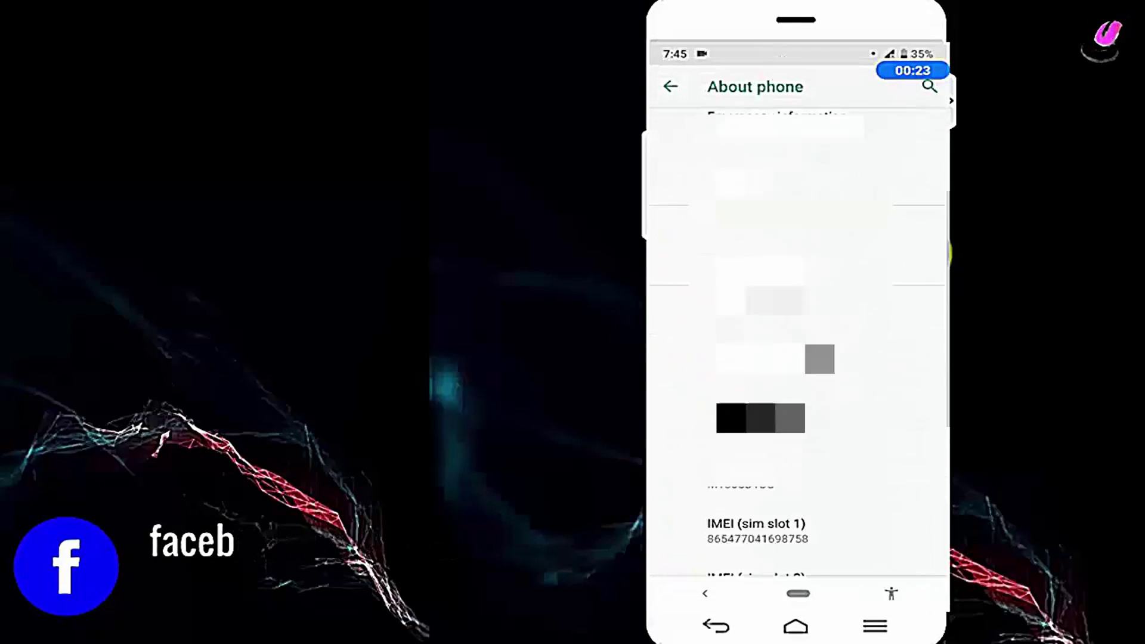
{"action": "scroll", "coordinate": [797, 358], "scroll_direction": "down", "scroll_amount": 5}
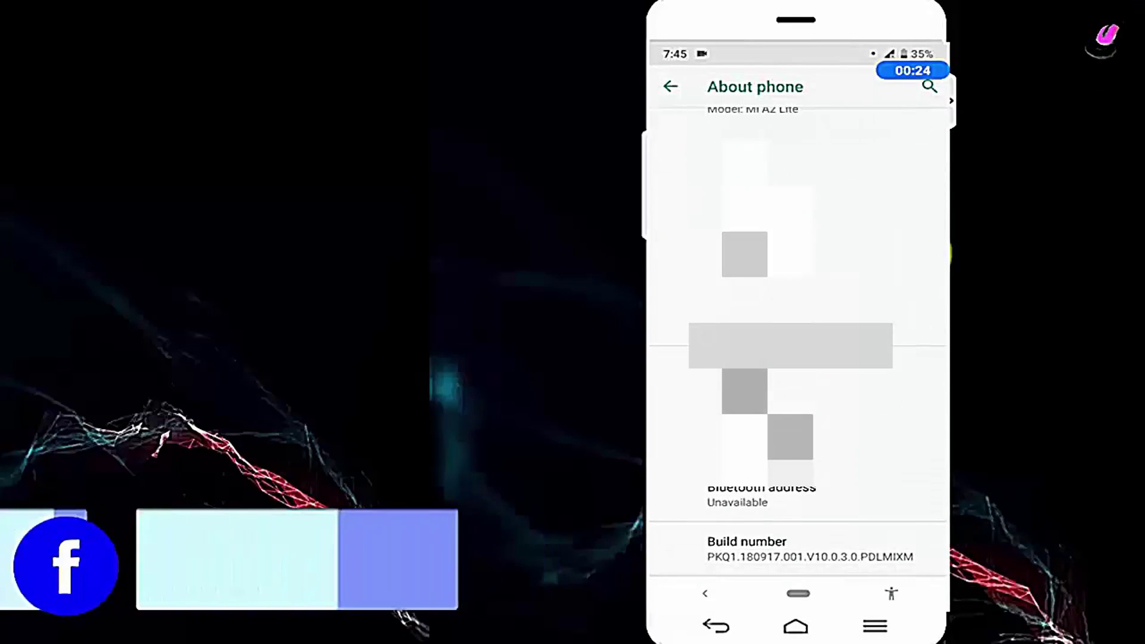
{"action": "left_click", "coordinate": [810, 549]}
{"action": "left_click", "coordinate": [810, 549]}
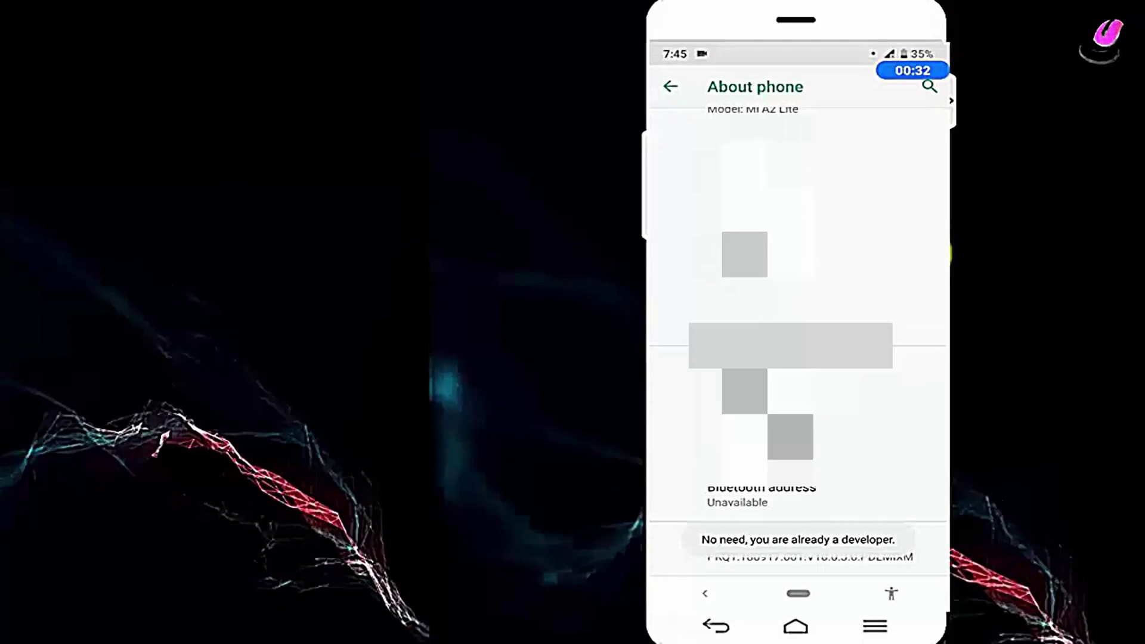
Step: Go back to the main list and open System > Advanced > Developer options
{"action": "key", "text": "Escape"}
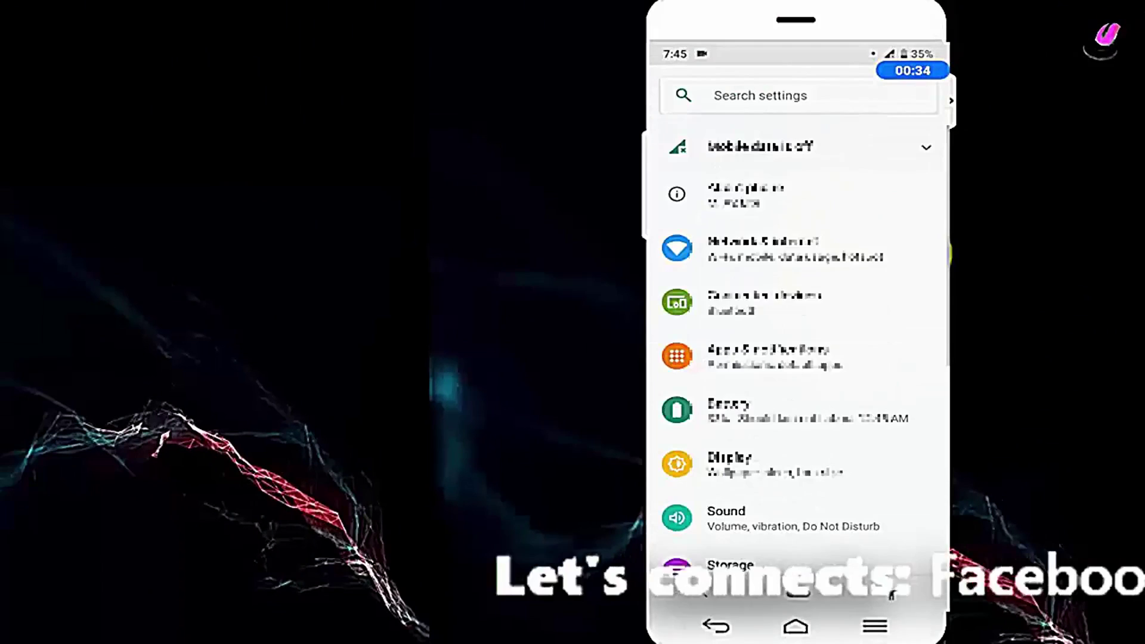
{"action": "scroll", "coordinate": [797, 358], "scroll_direction": "down", "scroll_amount": 5}
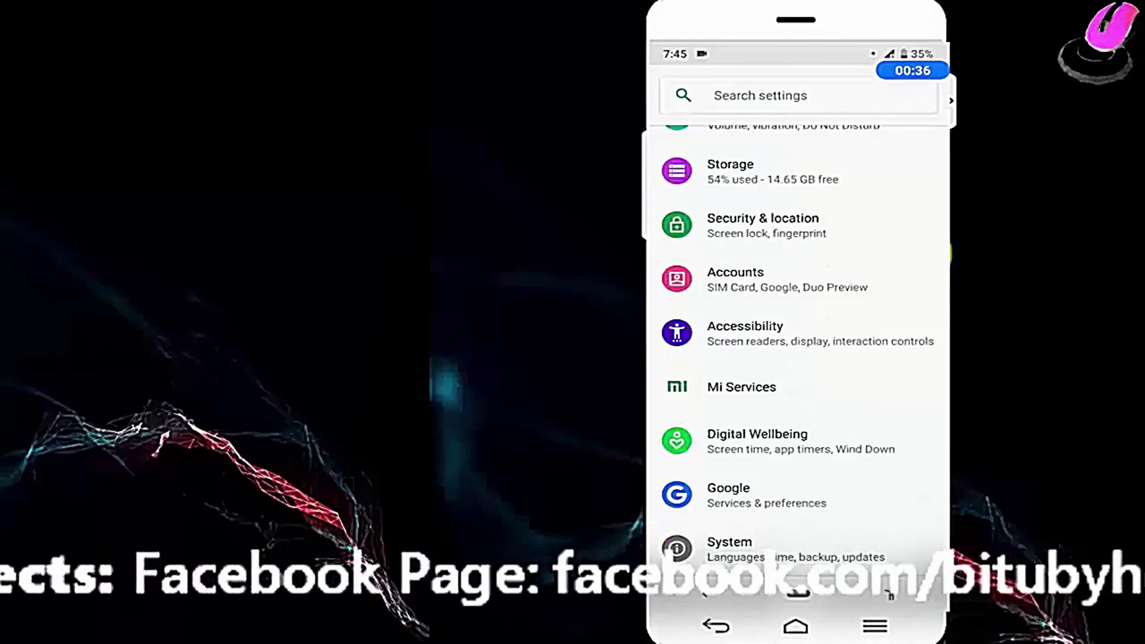
{"action": "left_click", "coordinate": [730, 542]}
{"action": "left_click", "coordinate": [796, 337]}
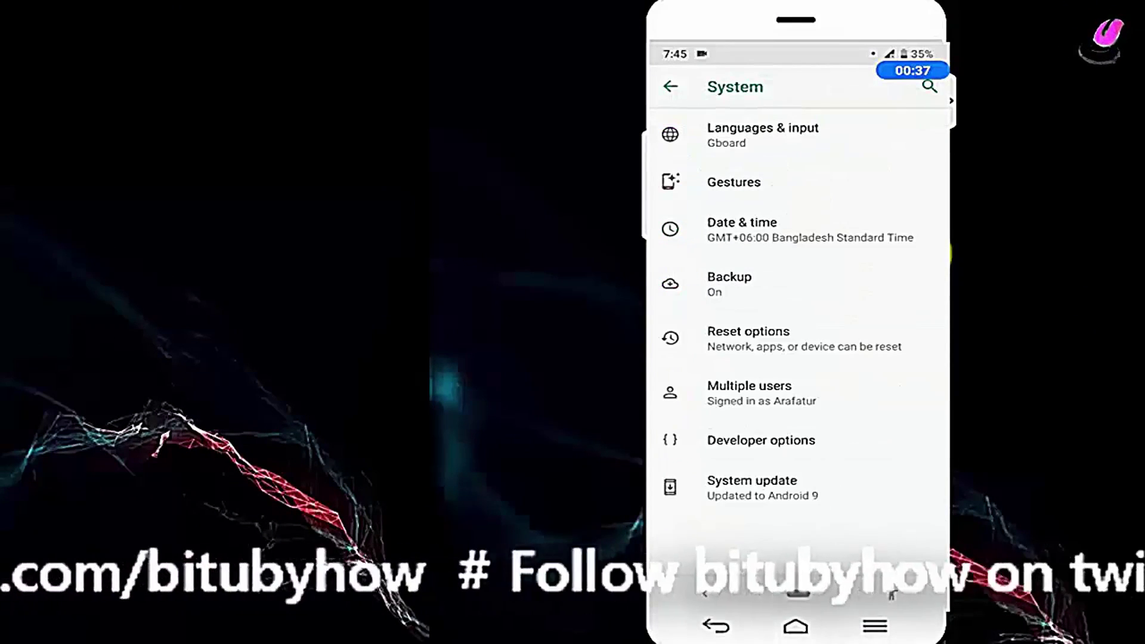
{"action": "left_click", "coordinate": [760, 440]}
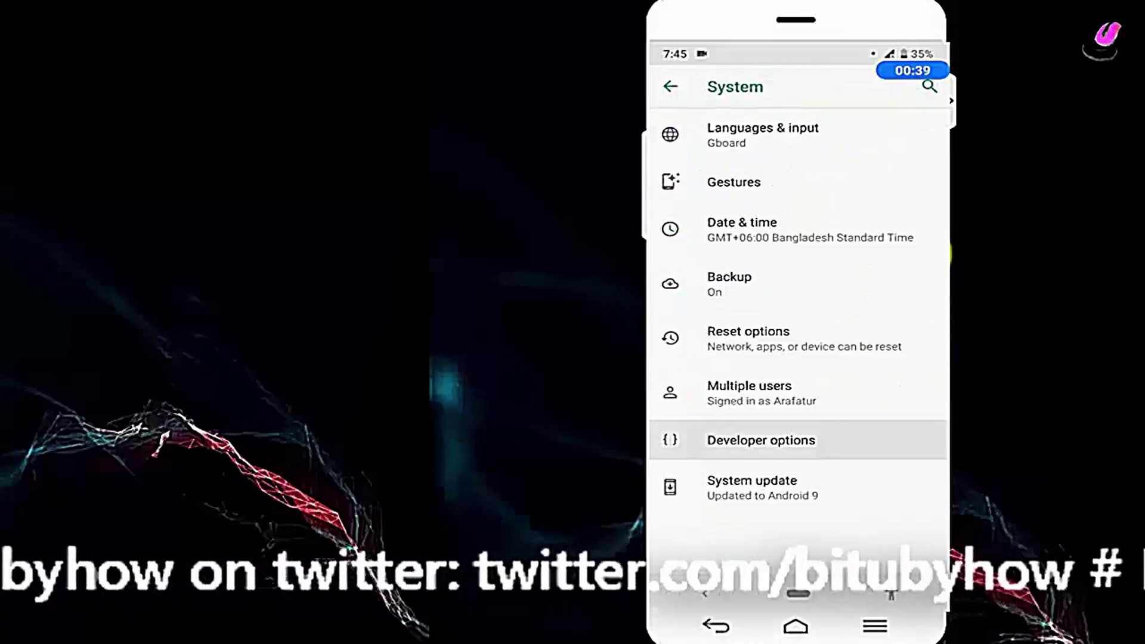
Step: Switch the Developer options toggle on and allow development settings
{"action": "left_click", "coordinate": [922, 130]}
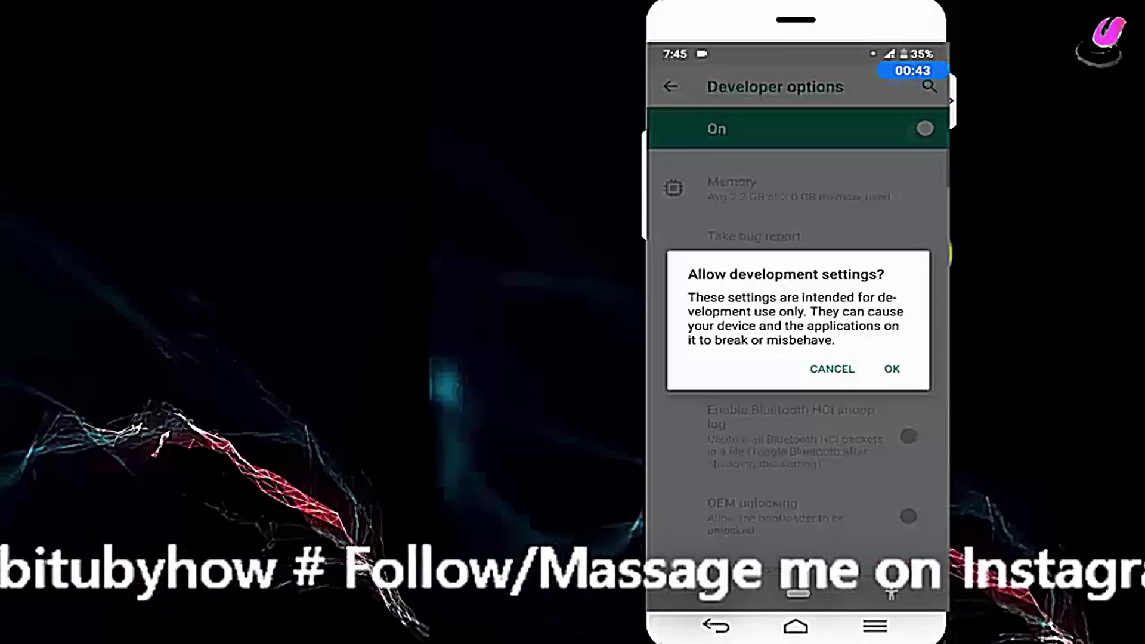
{"action": "left_click", "coordinate": [892, 369]}
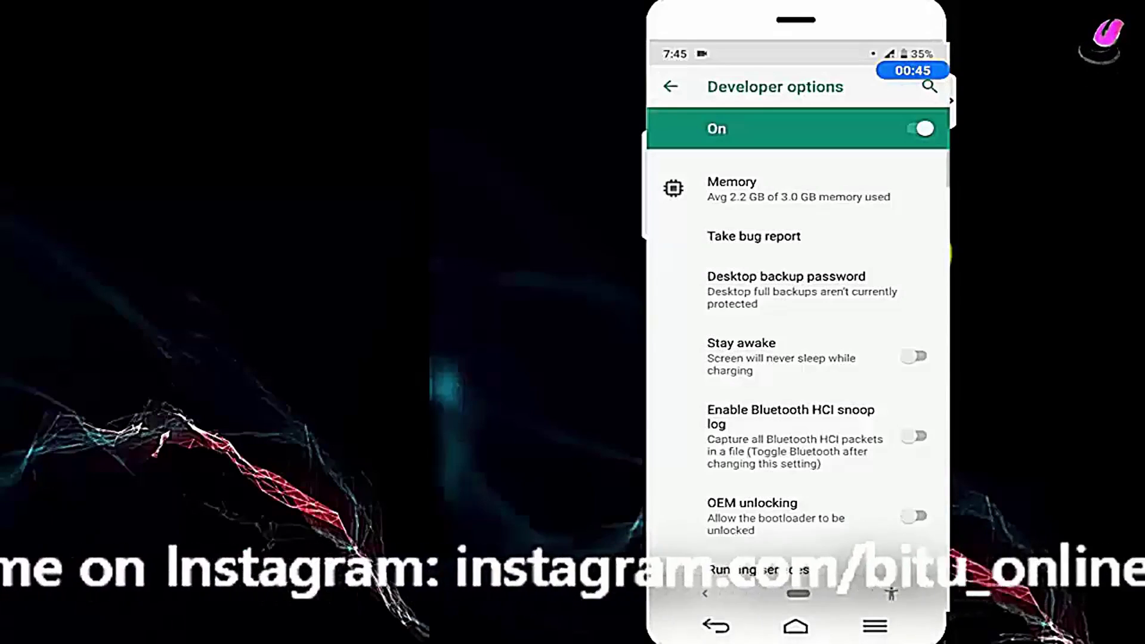
{"action": "scroll", "coordinate": [796, 358], "scroll_direction": "down", "scroll_amount": 5}
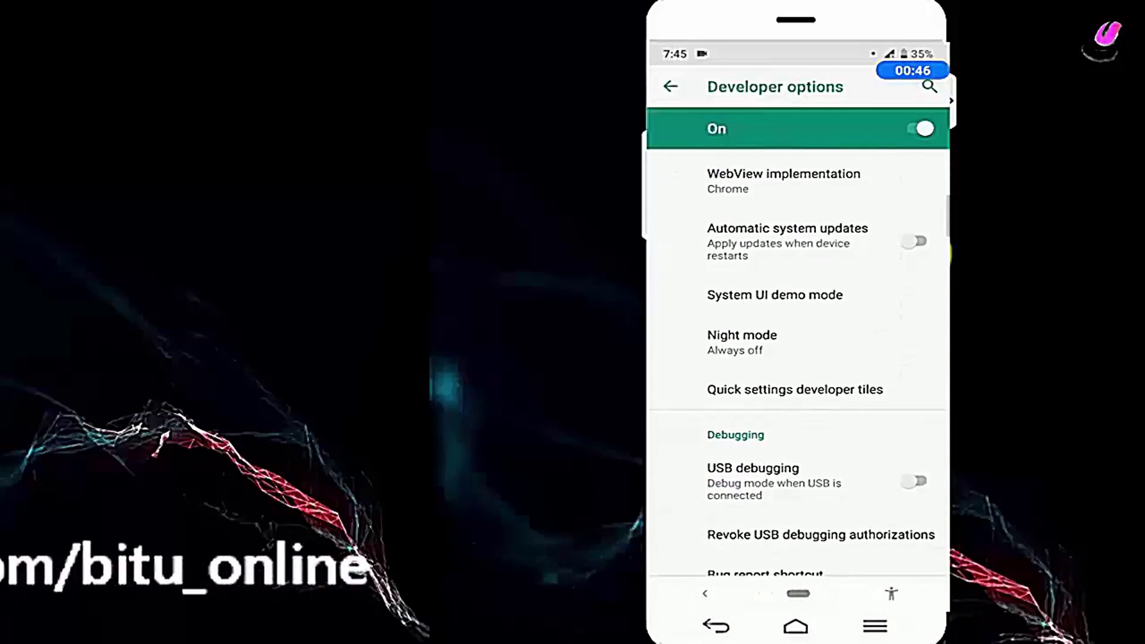
{"action": "scroll", "coordinate": [797, 358], "scroll_direction": "down", "scroll_amount": 4}
{"action": "scroll", "coordinate": [797, 358], "scroll_direction": "down", "scroll_amount": 5}
{"action": "scroll", "coordinate": [797, 358], "scroll_direction": "down", "scroll_amount": 5}
{"action": "scroll", "coordinate": [797, 358], "scroll_direction": "down", "scroll_amount": 3}
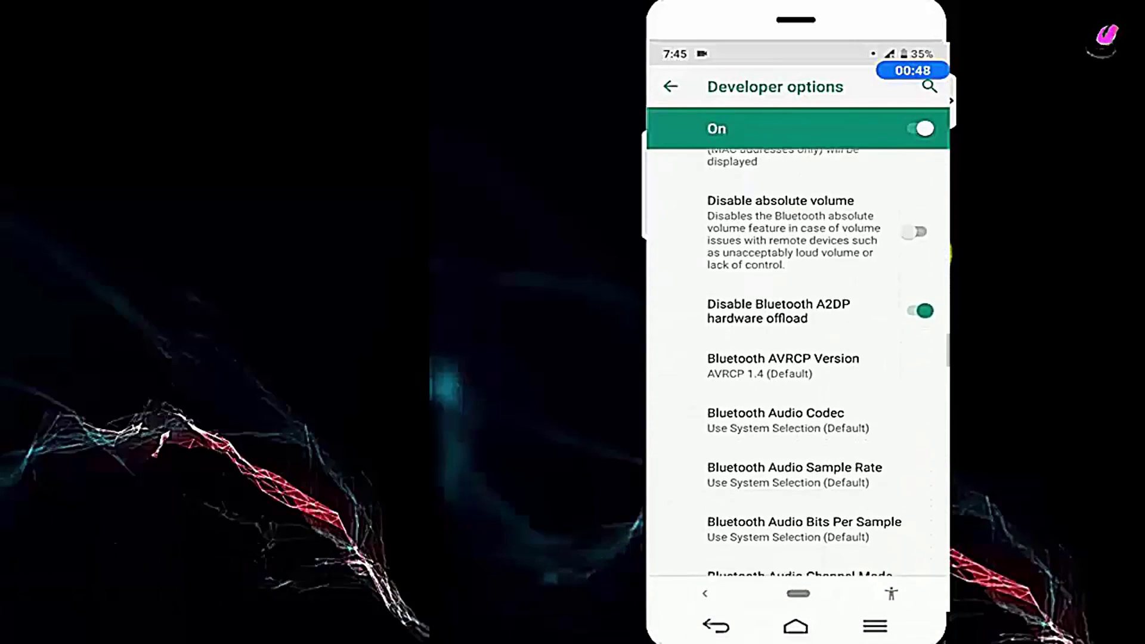
{"action": "scroll", "coordinate": [797, 358], "scroll_direction": "down", "scroll_amount": 5}
{"action": "scroll", "coordinate": [797, 358], "scroll_direction": "down", "scroll_amount": 5}
{"action": "scroll", "coordinate": [796, 359], "scroll_direction": "down", "scroll_amount": 3}
{"action": "scroll", "coordinate": [796, 358], "scroll_direction": "down", "scroll_amount": 5}
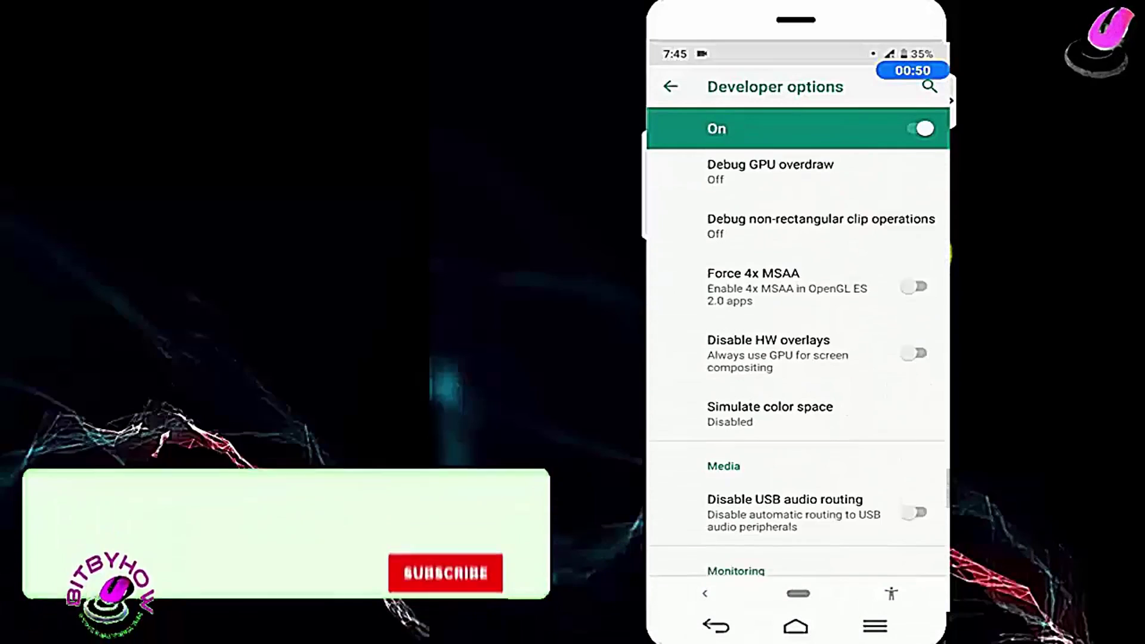
{"action": "scroll", "coordinate": [796, 358], "scroll_direction": "down", "scroll_amount": 2}
{"action": "scroll", "coordinate": [796, 358], "scroll_direction": "down", "scroll_amount": 5}
{"action": "scroll", "coordinate": [796, 358], "scroll_direction": "down", "scroll_amount": 1}
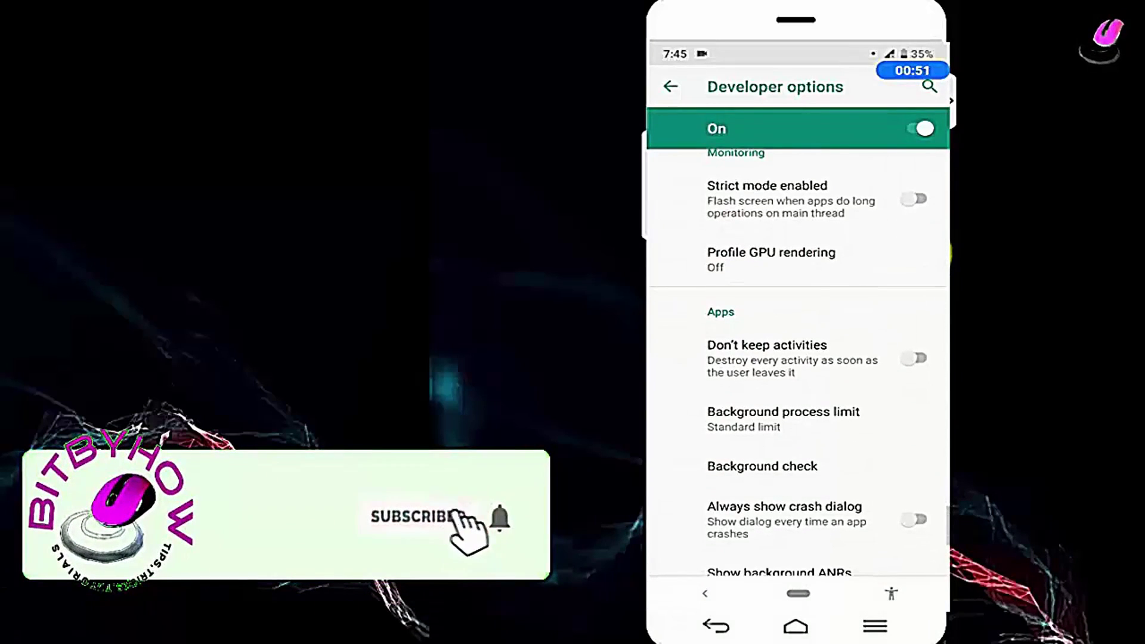
{"action": "scroll", "coordinate": [797, 358], "scroll_direction": "down", "scroll_amount": 5}
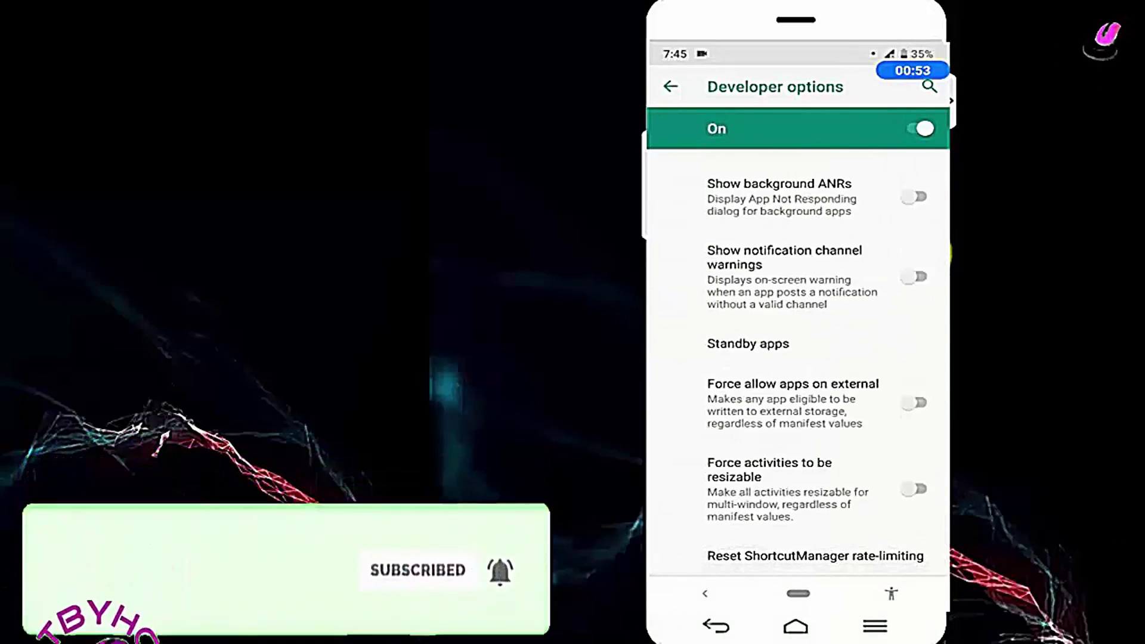
{"action": "scroll", "coordinate": [796, 358], "scroll_direction": "up", "scroll_amount": 2}
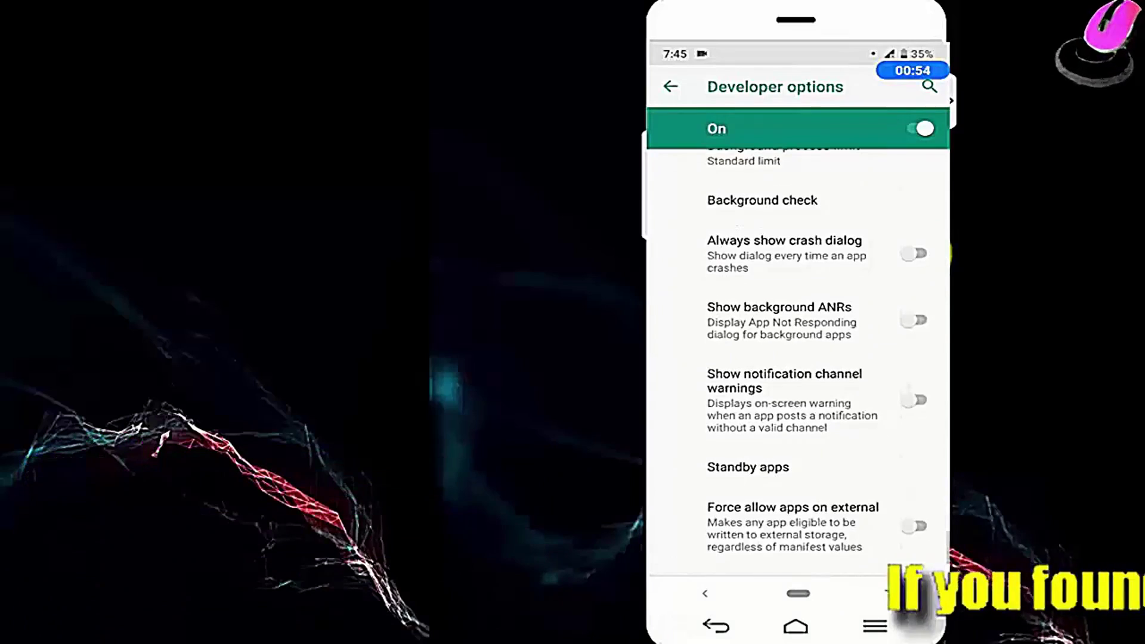
{"action": "scroll", "coordinate": [796, 358], "scroll_direction": "up", "scroll_amount": 1}
{"action": "scroll", "coordinate": [797, 358], "scroll_direction": "up", "scroll_amount": 1}
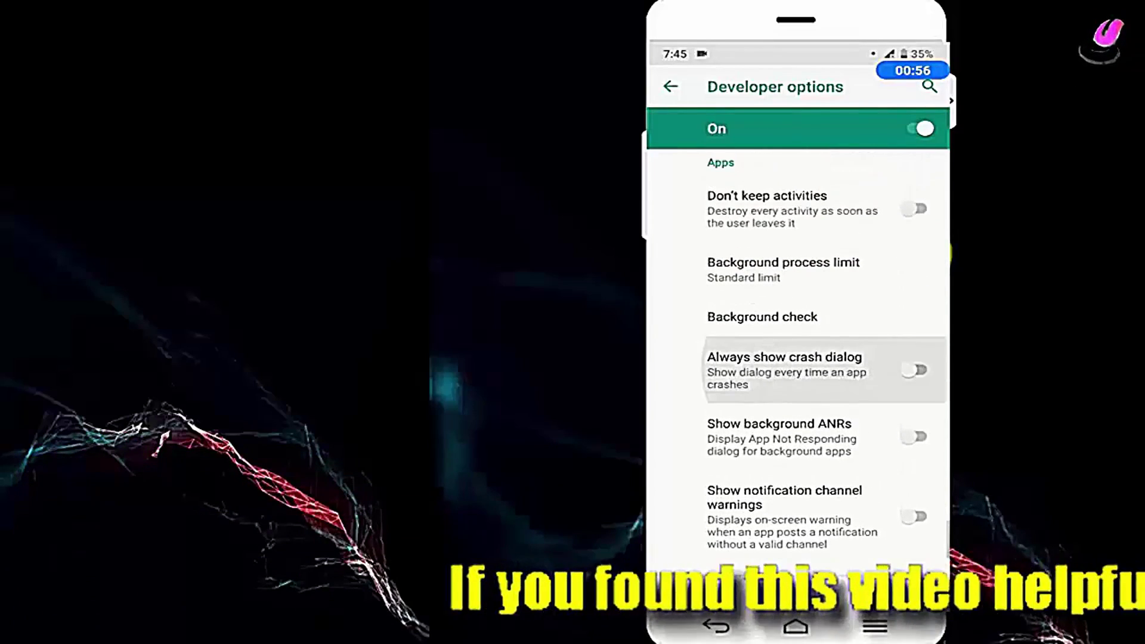
{"action": "scroll", "coordinate": [797, 358], "scroll_direction": "up", "scroll_amount": 2}
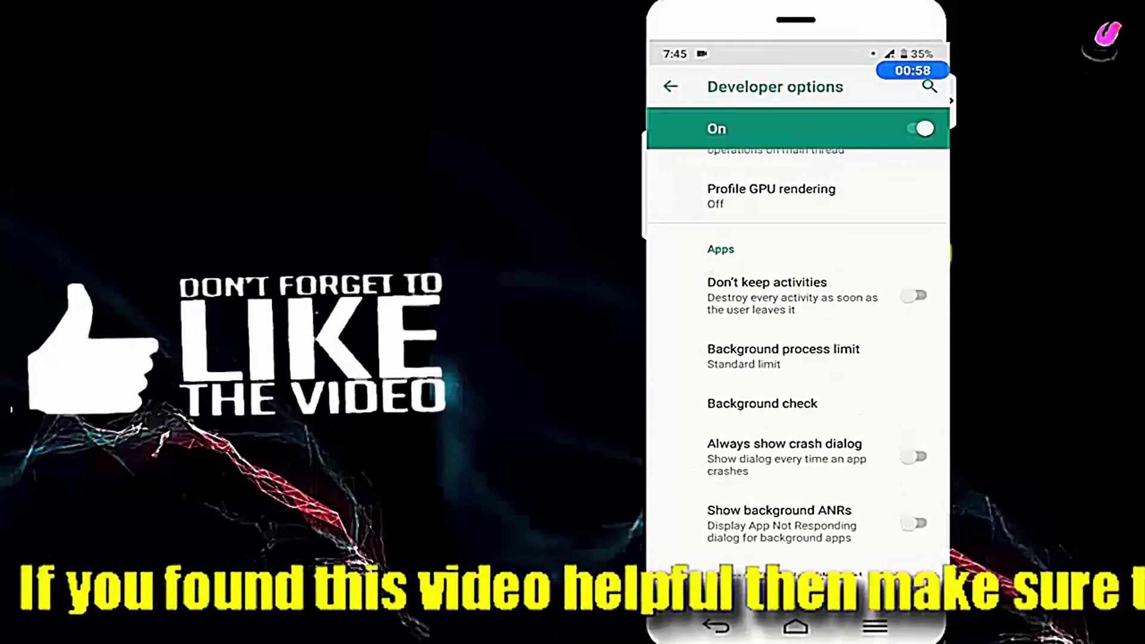
Step: Set Background process limit to No background processes and enable Don't keep activities
{"action": "left_click", "coordinate": [784, 355]}
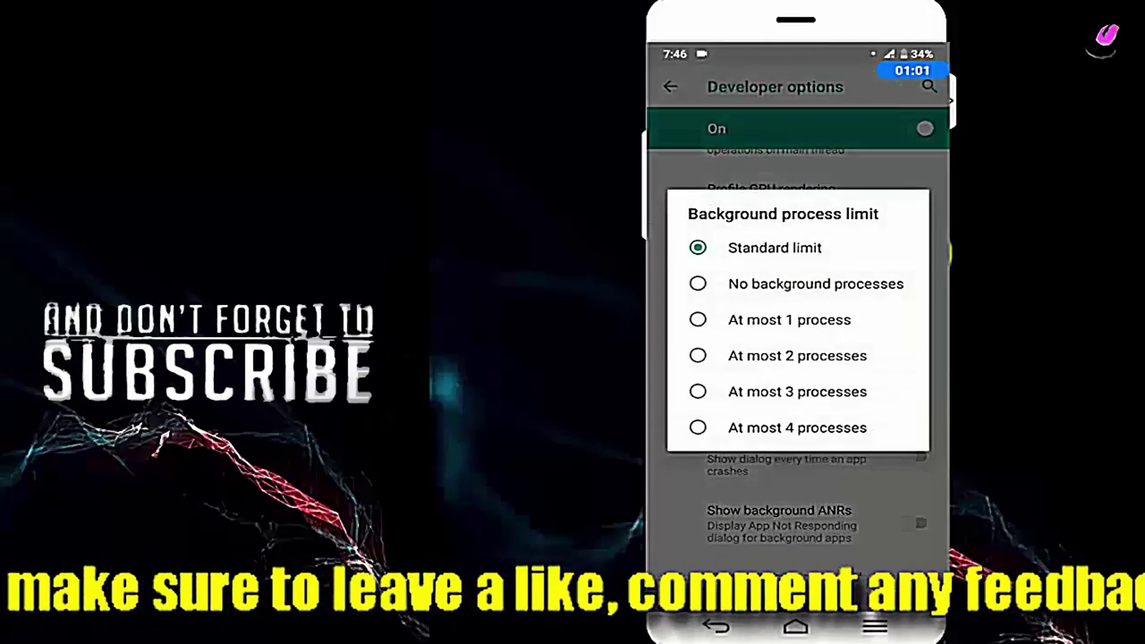
{"action": "left_click", "coordinate": [815, 283]}
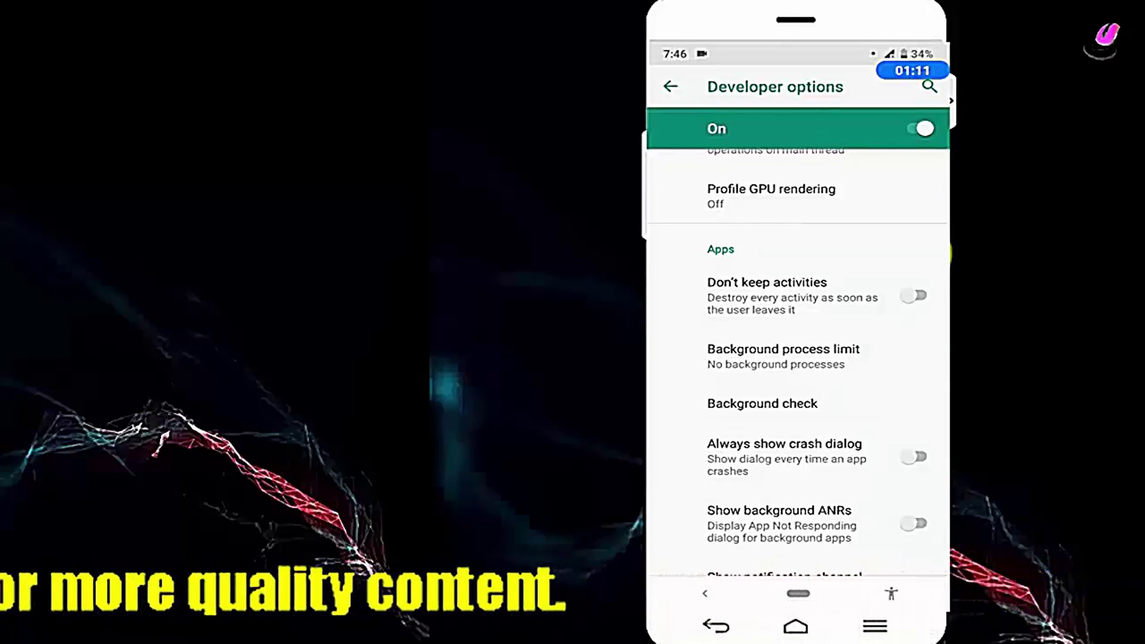
{"action": "left_click", "coordinate": [787, 296]}
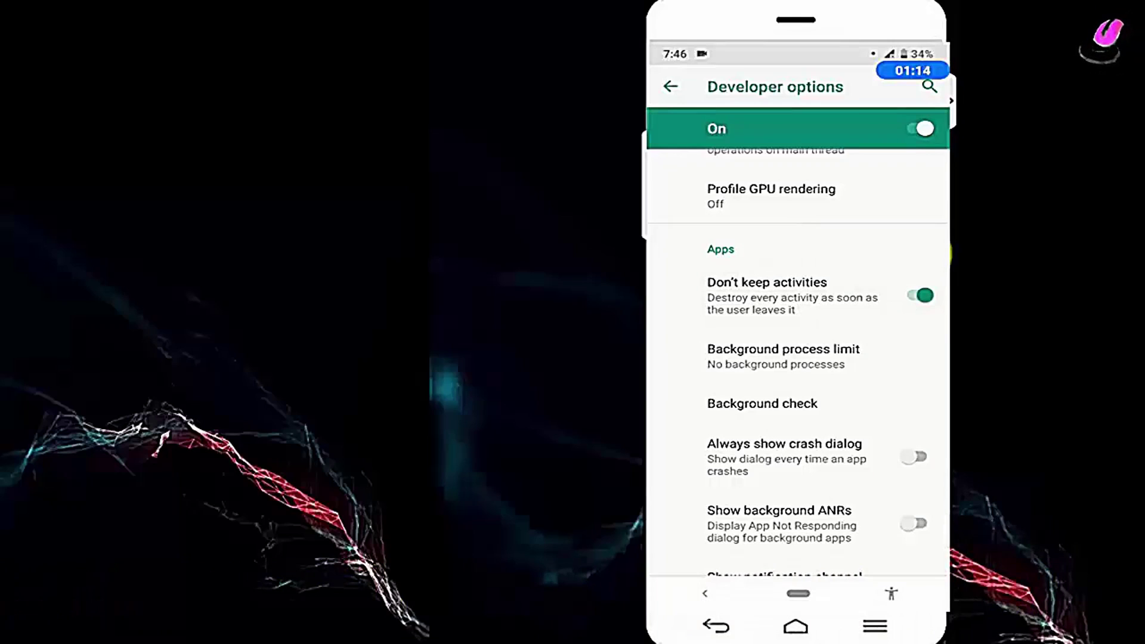
{"action": "scroll", "coordinate": [799, 359], "scroll_direction": "down", "scroll_amount": 2}
Step: In Background check, switch off DroiHealth, FactoryKit Test and Submarine Simulator 3D
{"action": "left_click", "coordinate": [762, 327]}
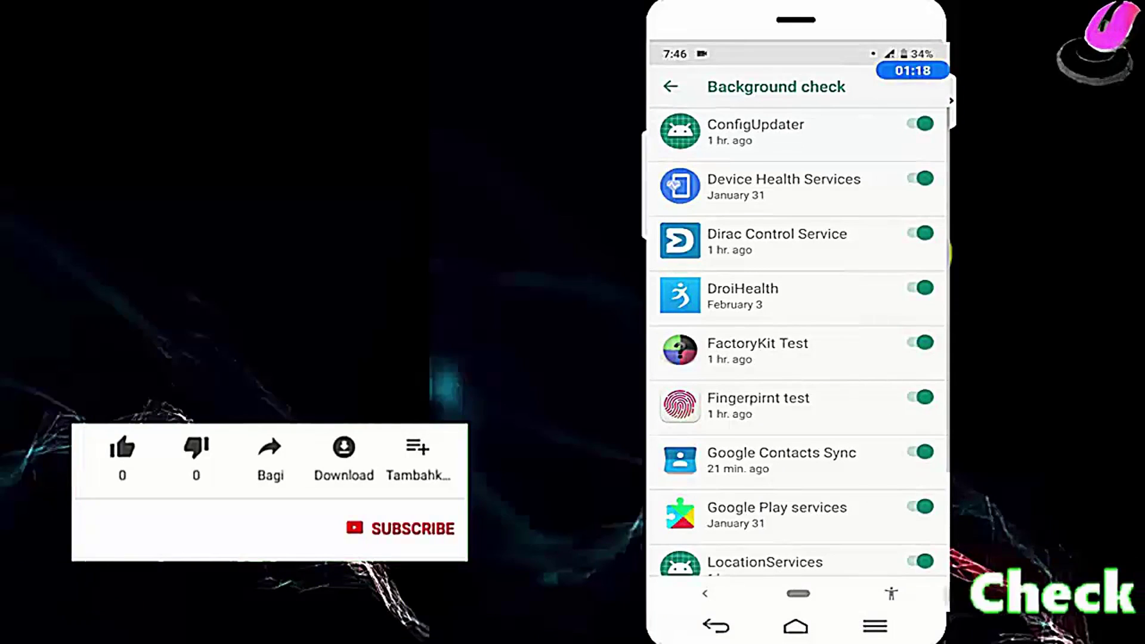
{"action": "scroll", "coordinate": [799, 340], "scroll_direction": "down", "scroll_amount": 3}
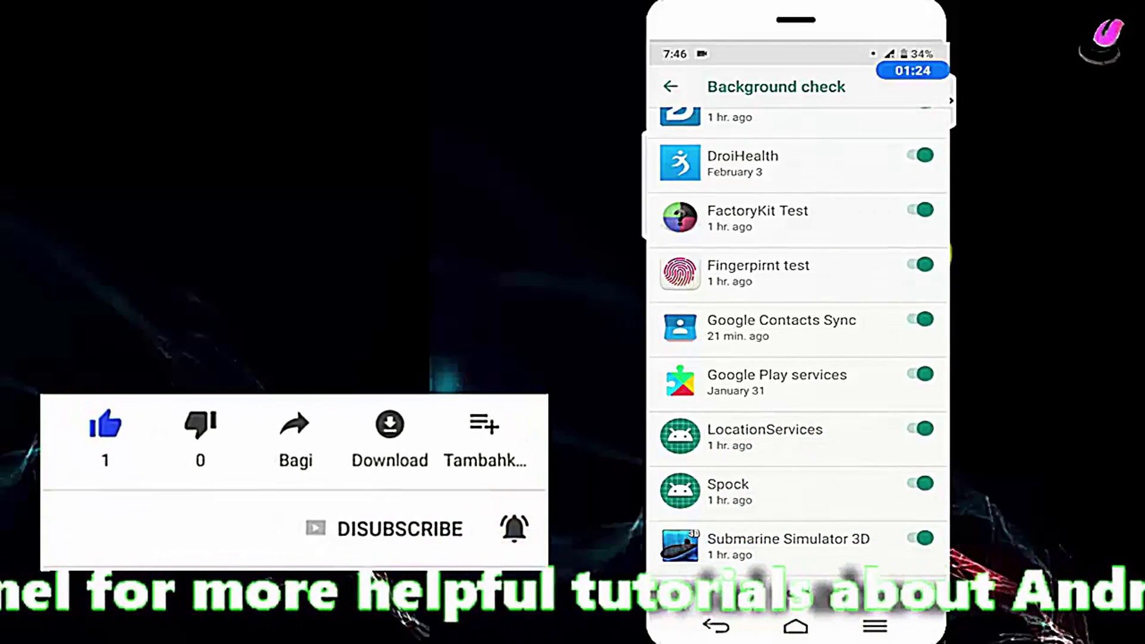
{"action": "scroll", "coordinate": [799, 340], "scroll_direction": "up", "scroll_amount": 3}
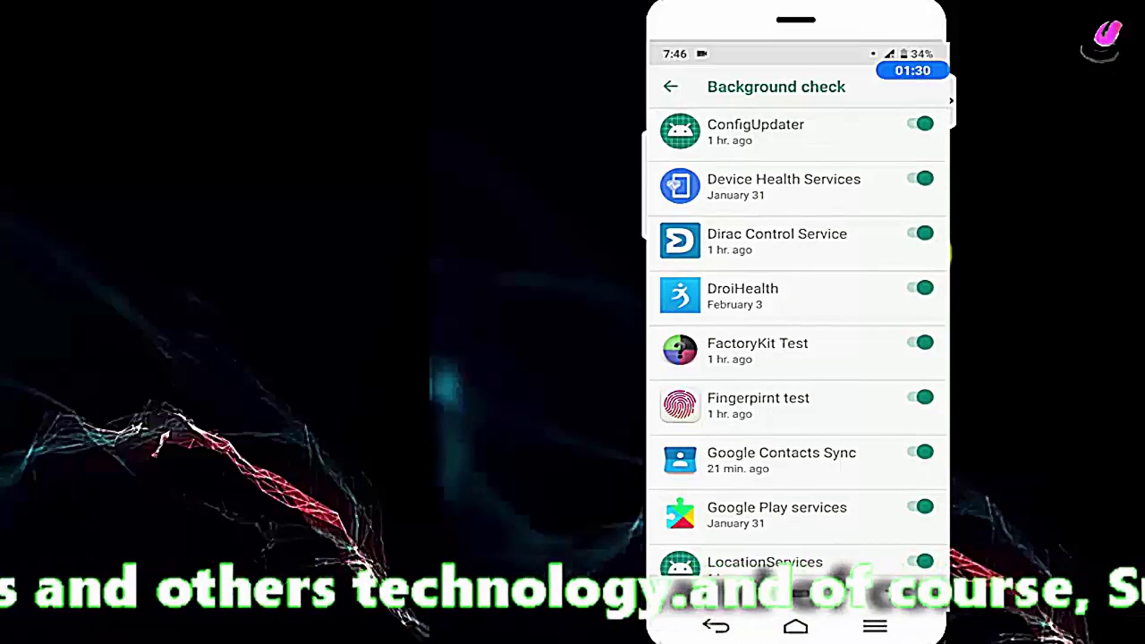
{"action": "left_click", "coordinate": [920, 289]}
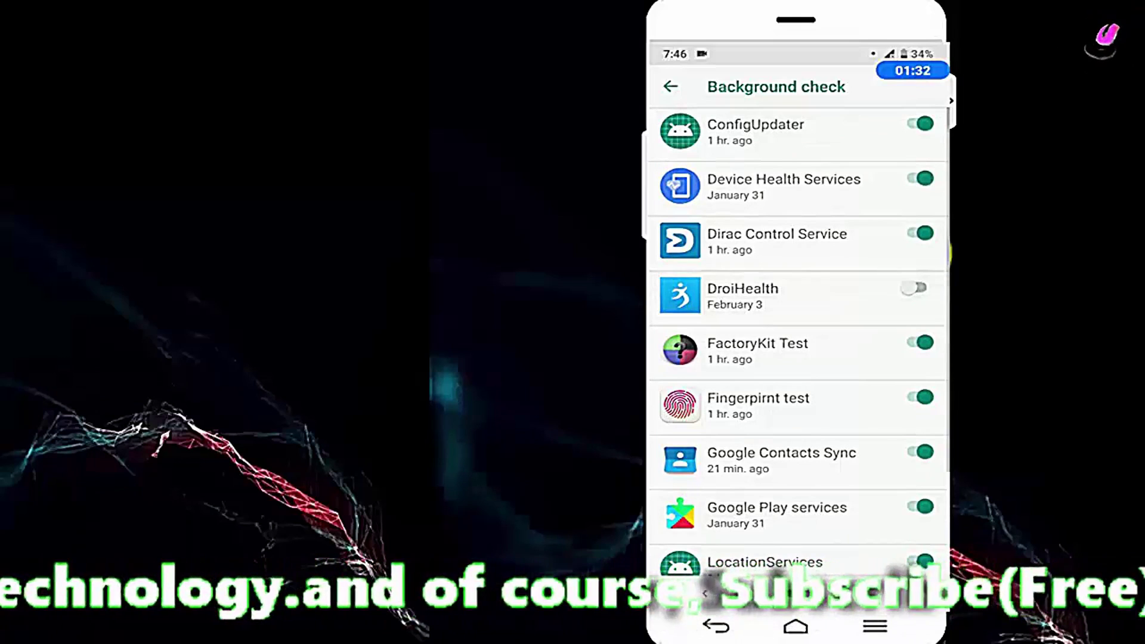
{"action": "left_click", "coordinate": [920, 343]}
{"action": "scroll", "coordinate": [797, 358], "scroll_direction": "down", "scroll_amount": 2}
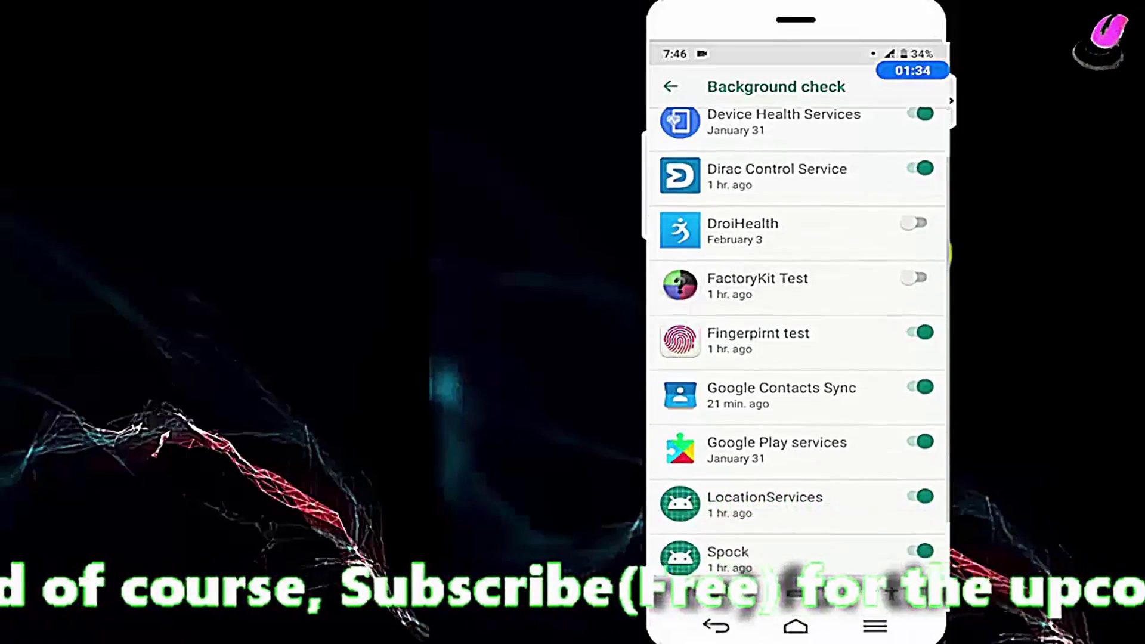
{"action": "scroll", "coordinate": [796, 357], "scroll_direction": "down", "scroll_amount": 1}
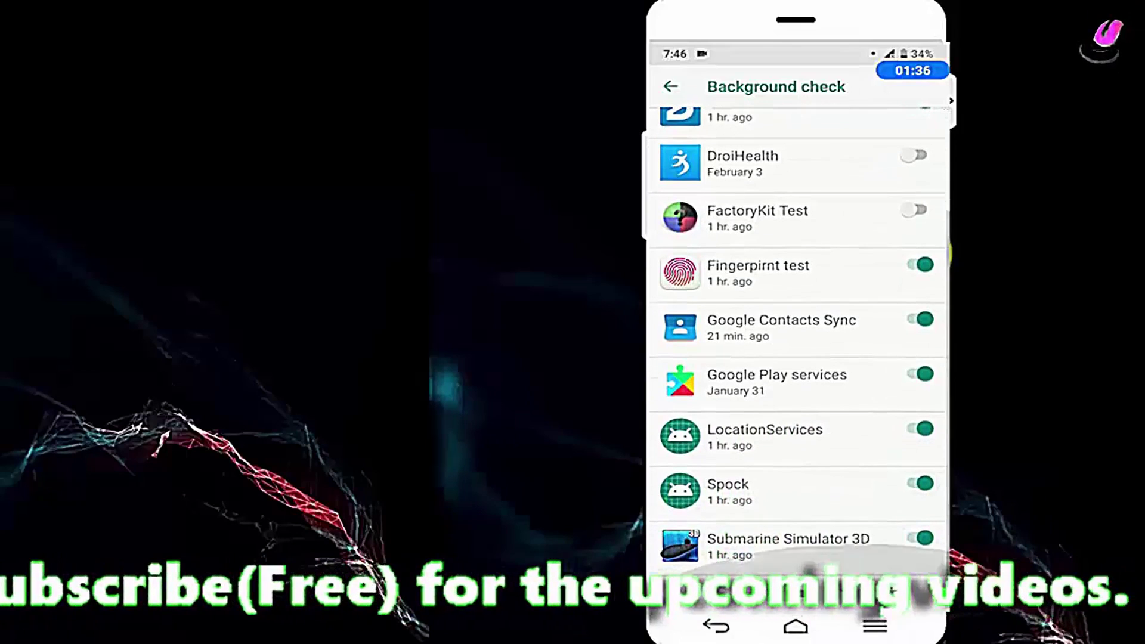
{"action": "left_click", "coordinate": [920, 538]}
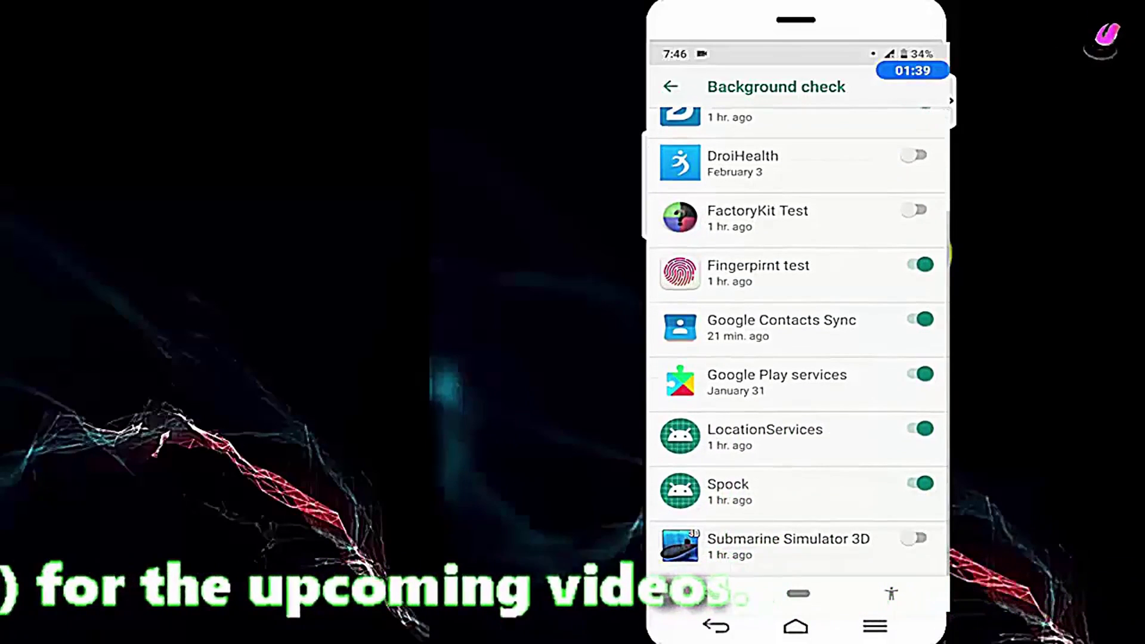
{"action": "left_click", "coordinate": [671, 86]}
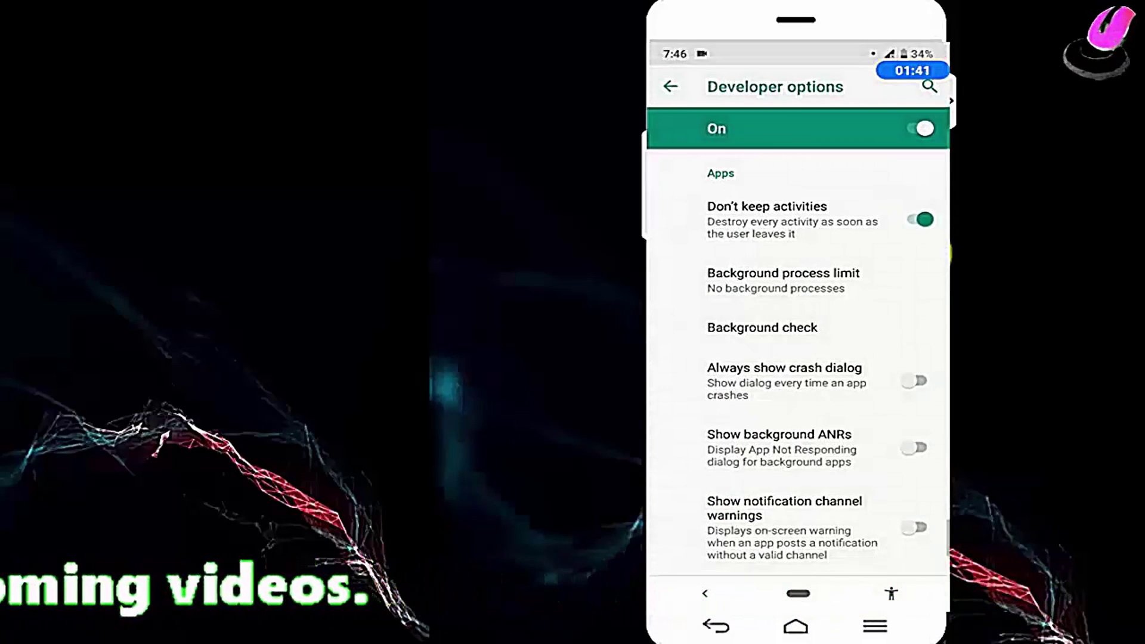